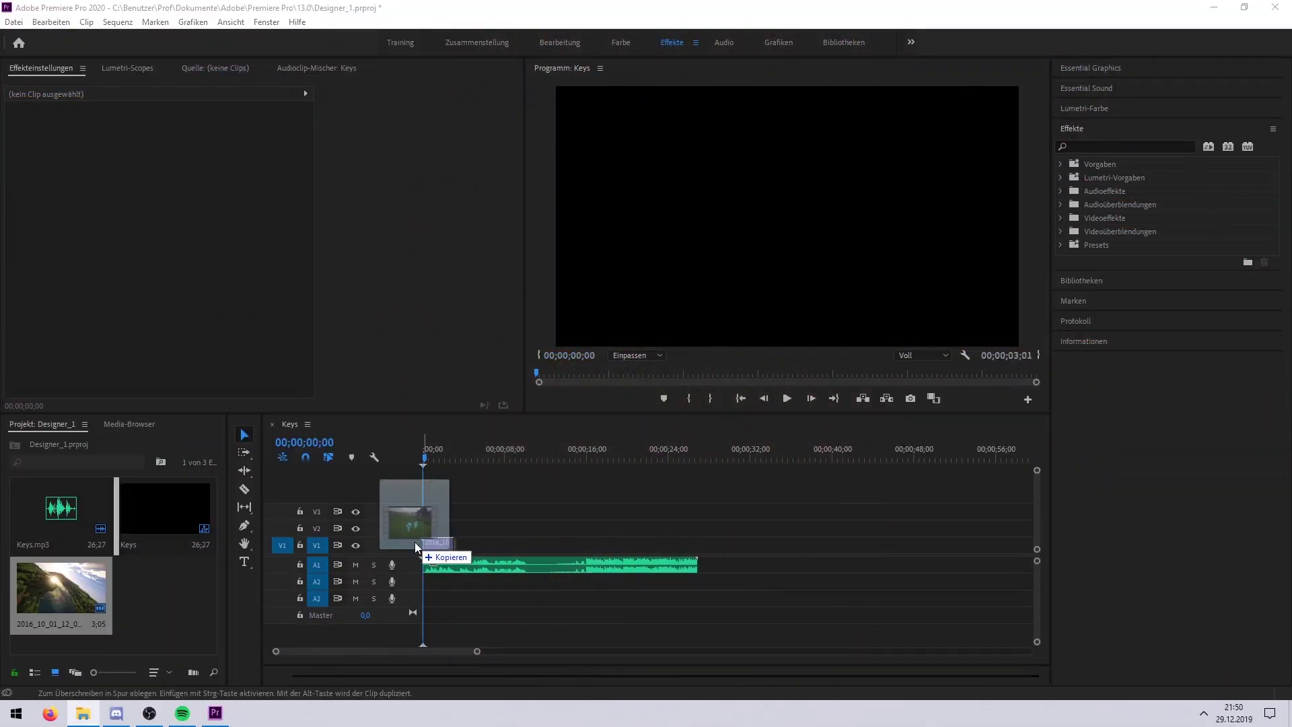
Append the next Minecraft gameplay clip after the last clip on track V1.
{"action": "left_click_drag", "start_coordinate": [415, 543], "coordinate": [425, 538]}
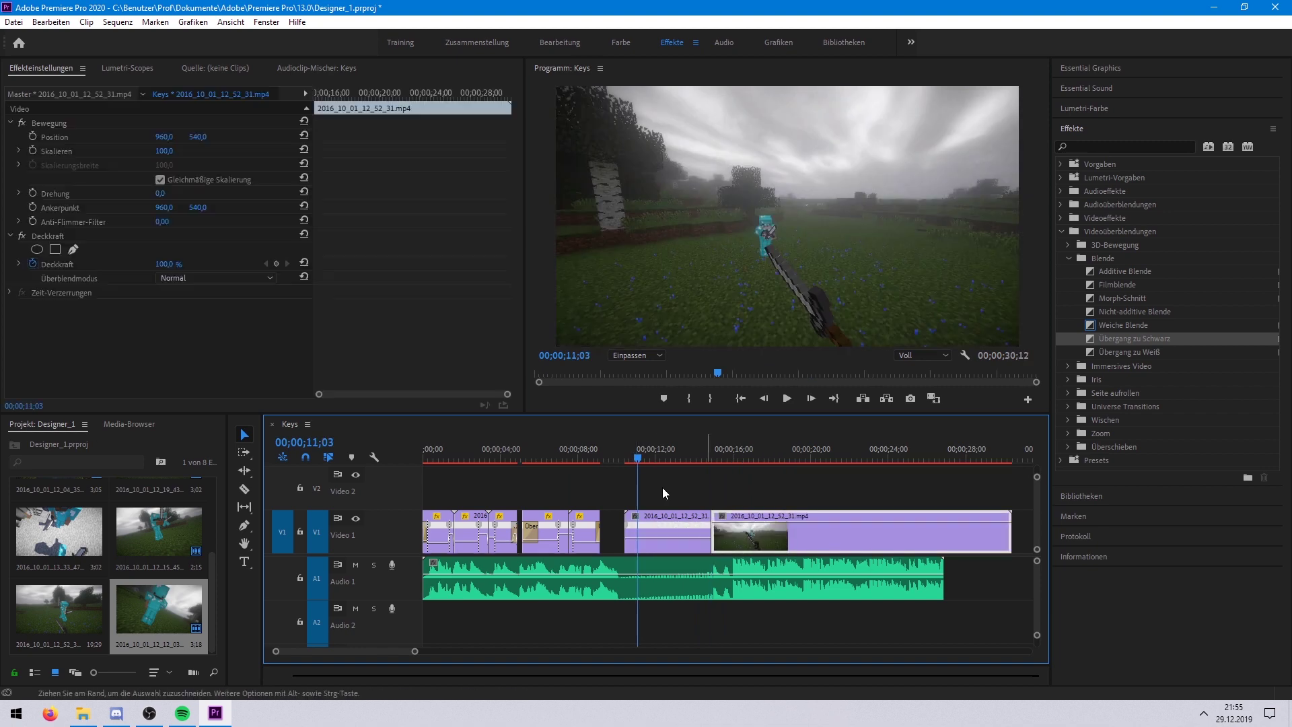
Preview the shortened last clip in the Program Monitor, then stop playback.
{"action": "left_click", "coordinate": [786, 399]}
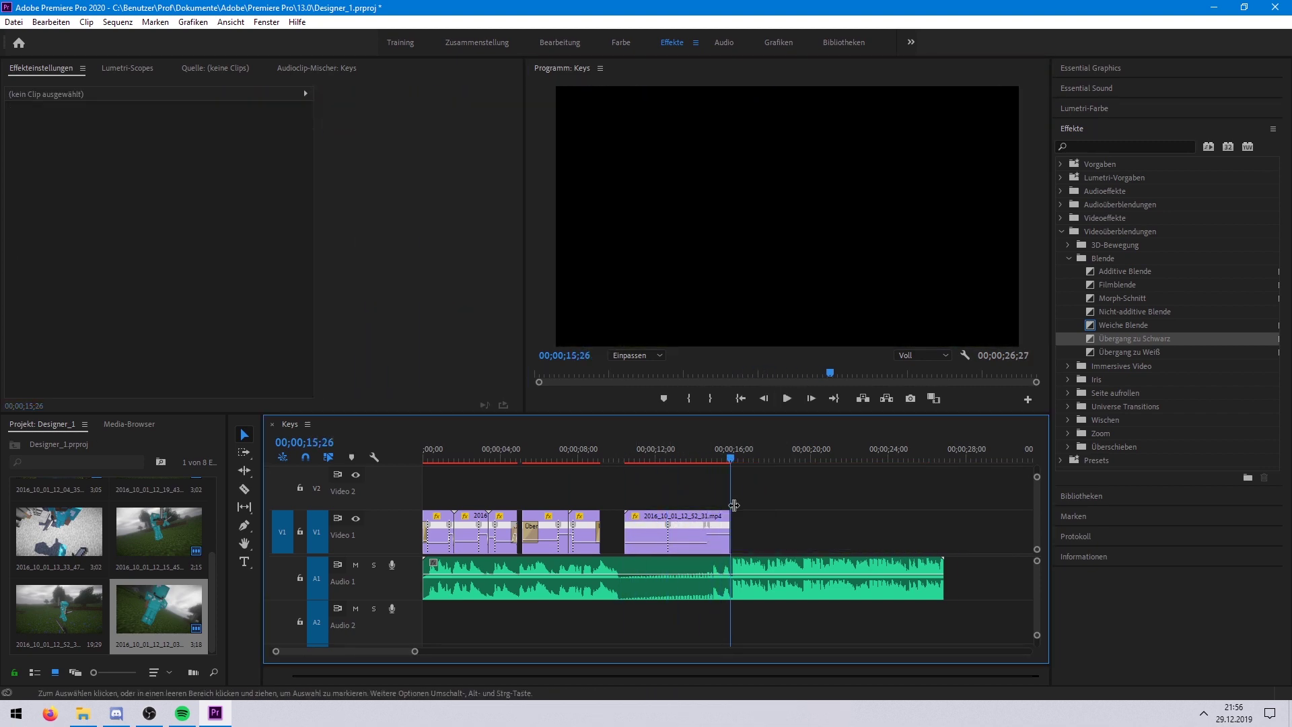
{"action": "left_click", "coordinate": [787, 398]}
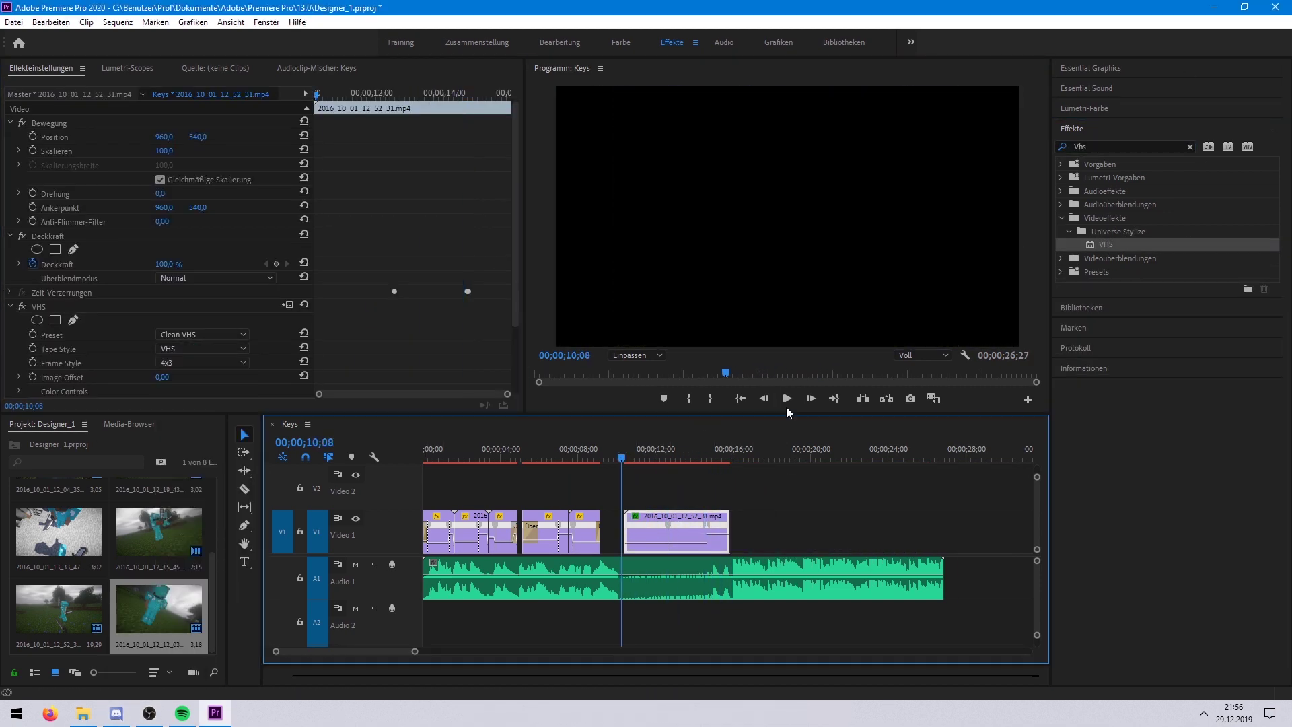
{"action": "left_click", "coordinate": [1061, 218]}
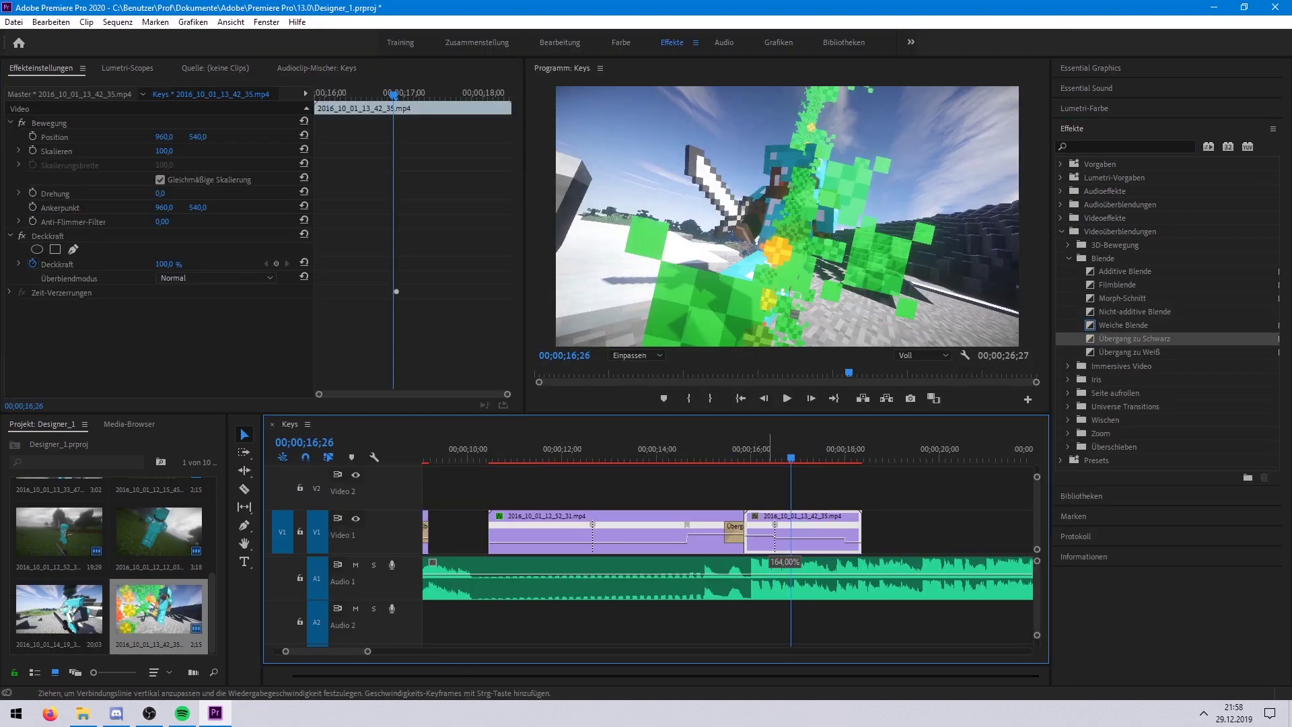
Show Time Remapping > Speed keyframe bands on the two newly added clips.
{"action": "left_click", "coordinate": [821, 516]}
{"action": "mouse_move", "coordinate": [916, 565]}
{"action": "left_click", "coordinate": [989, 559]}
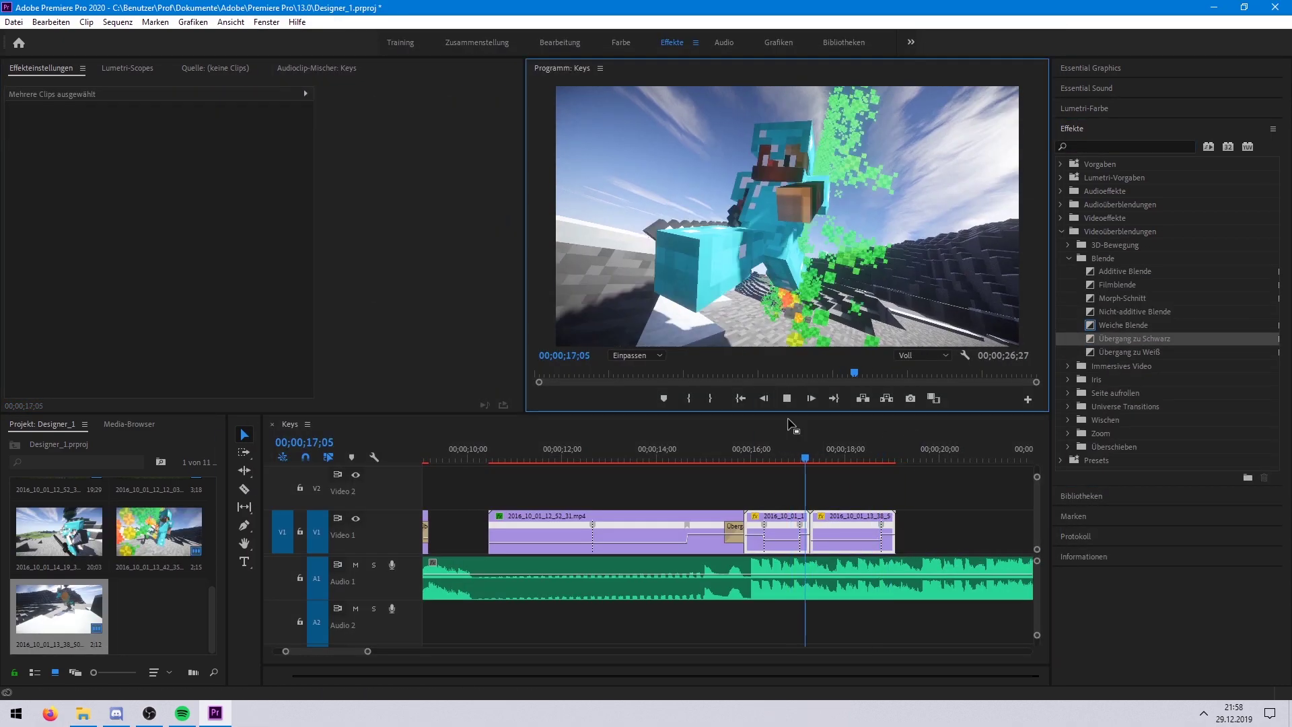
{"action": "left_click", "coordinate": [786, 516]}
{"action": "left_click", "coordinate": [875, 558]}
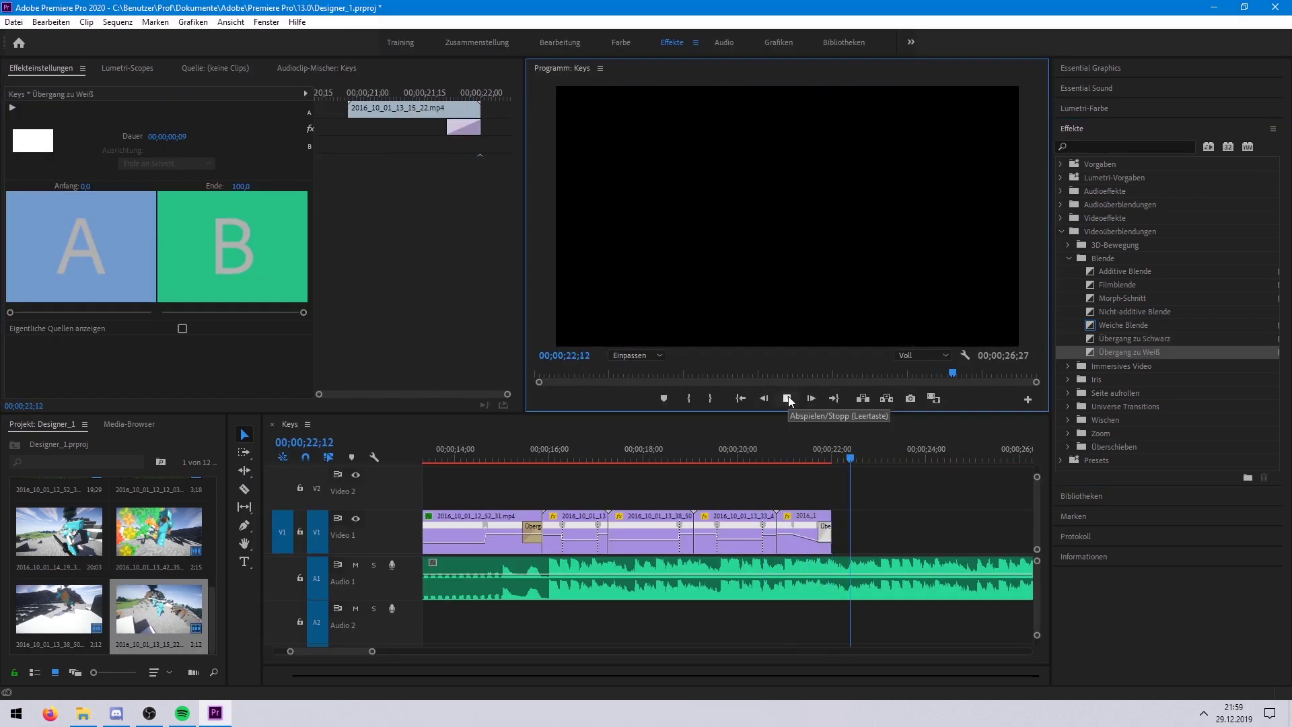
Play the Looks-graded montage and stop playback at 19;17.
{"action": "left_click", "coordinate": [787, 399]}
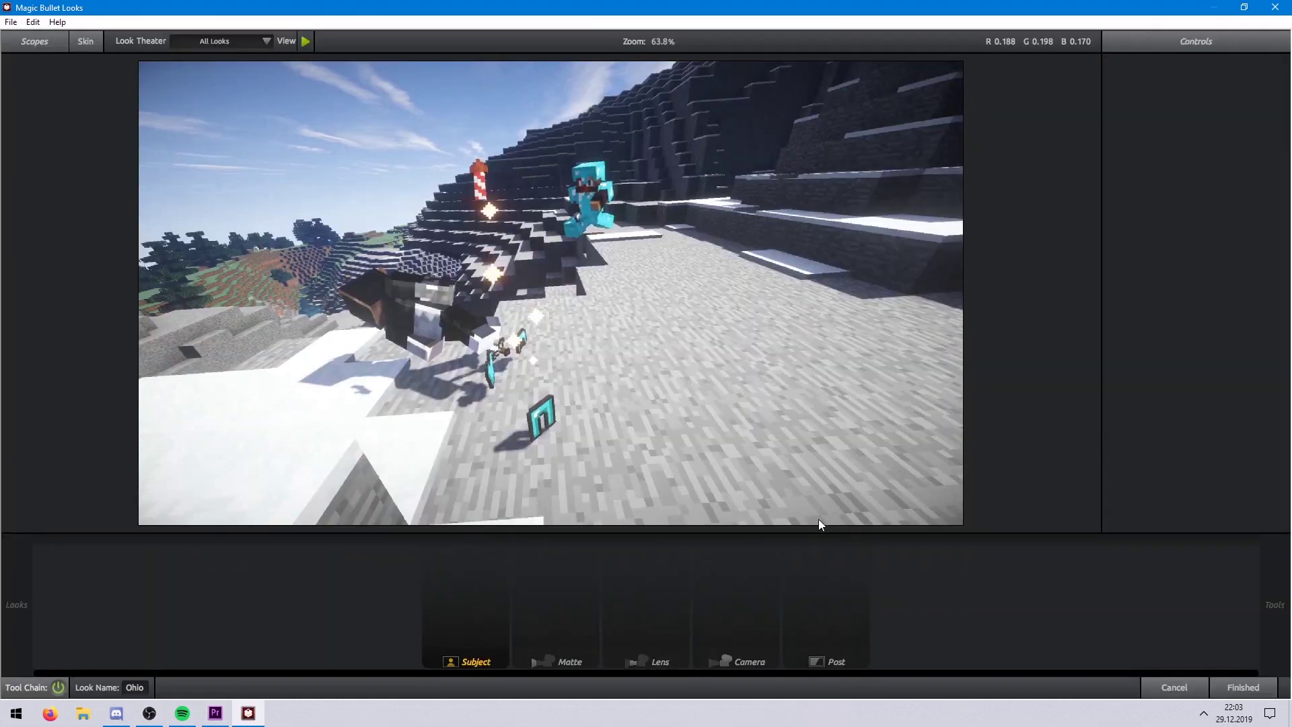
{"action": "left_click", "coordinate": [938, 458]}
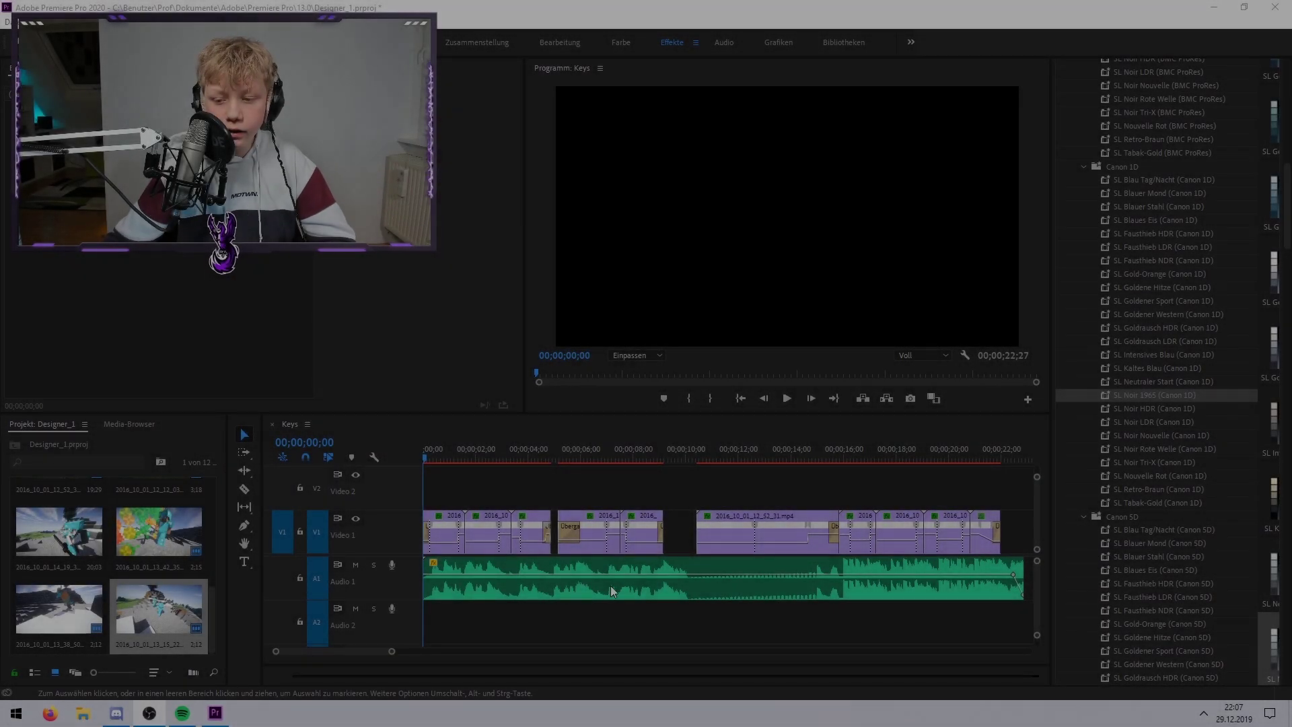
Zoom the timeline fully out to show the whole 1:36 montage.
{"action": "scroll", "coordinate": [614, 624], "scroll_direction": "down", "scroll_amount": 2}
{"action": "left_click_drag", "start_coordinate": [393, 651], "coordinate": [553, 651]}
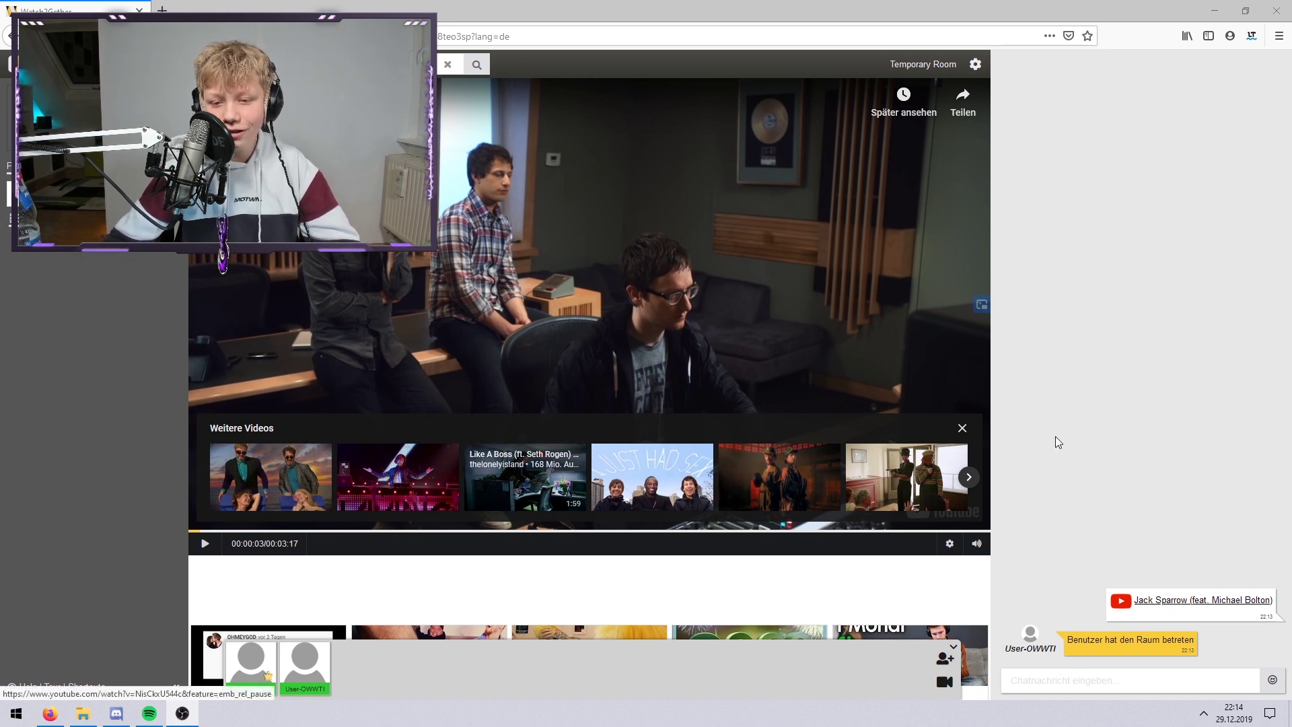
Dismiss the Weitere Videos overlay, search, and load the Keys 1 result into the player.
{"action": "left_click", "coordinate": [963, 429]}
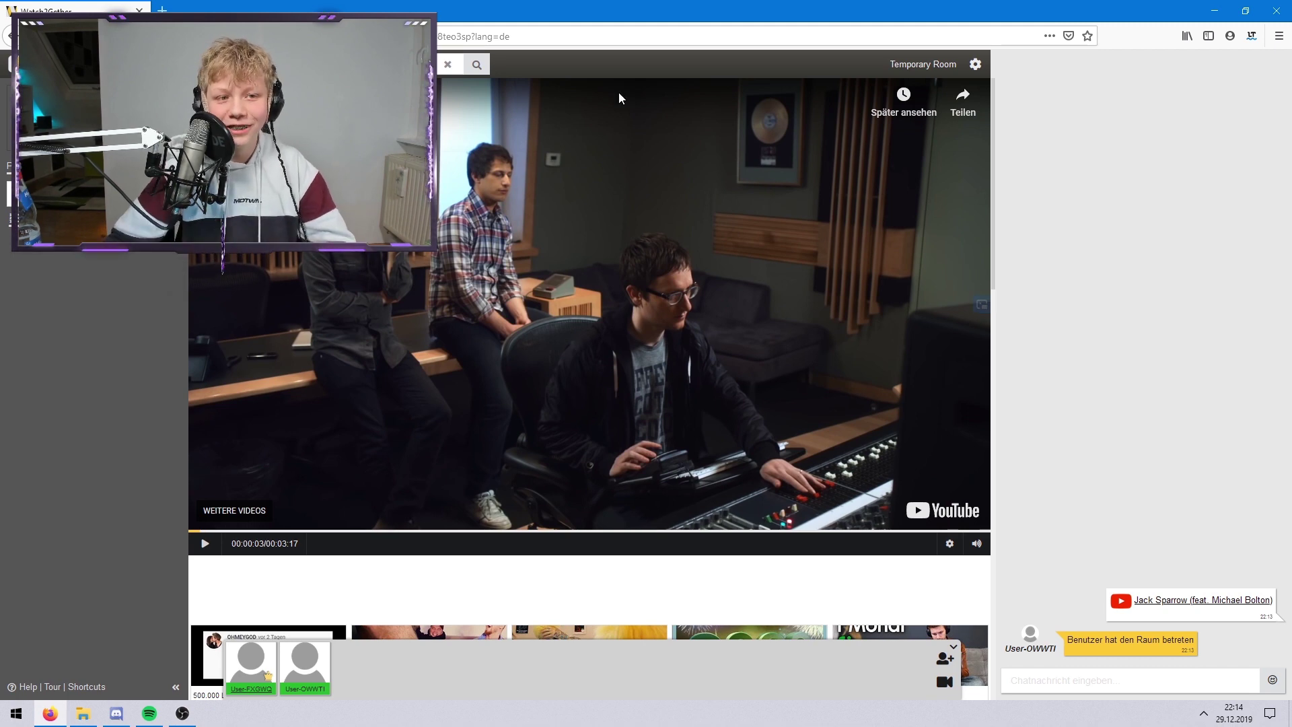
{"action": "key", "text": "Return"}
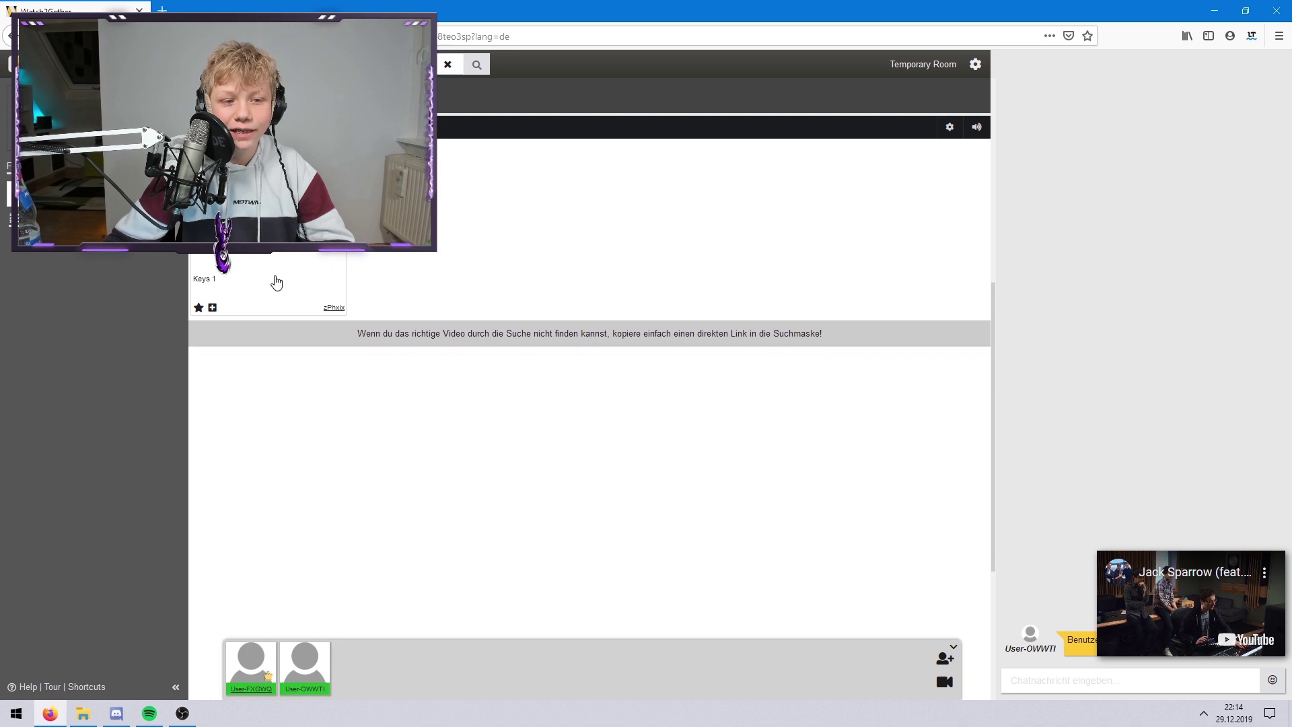
{"action": "left_click", "coordinate": [276, 282]}
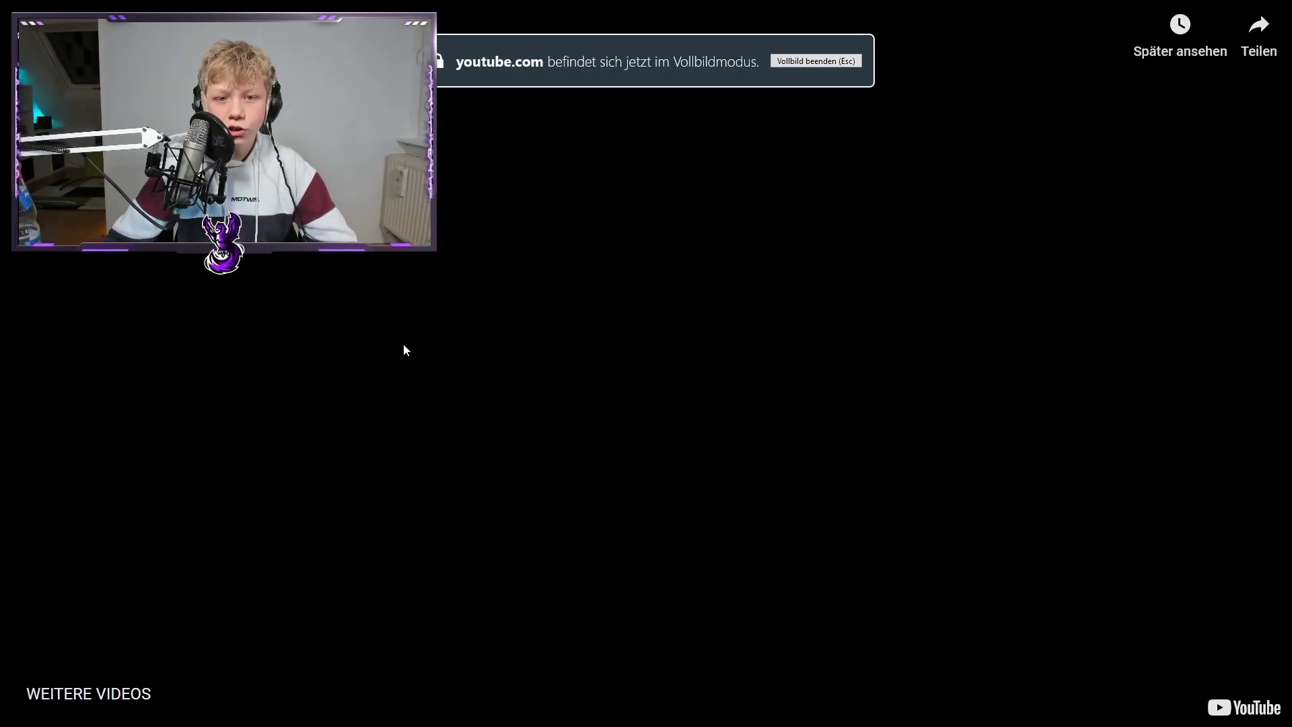
Resume the Keys 1 video and let it play fullscreen to the end.
{"action": "left_click", "coordinate": [498, 369]}
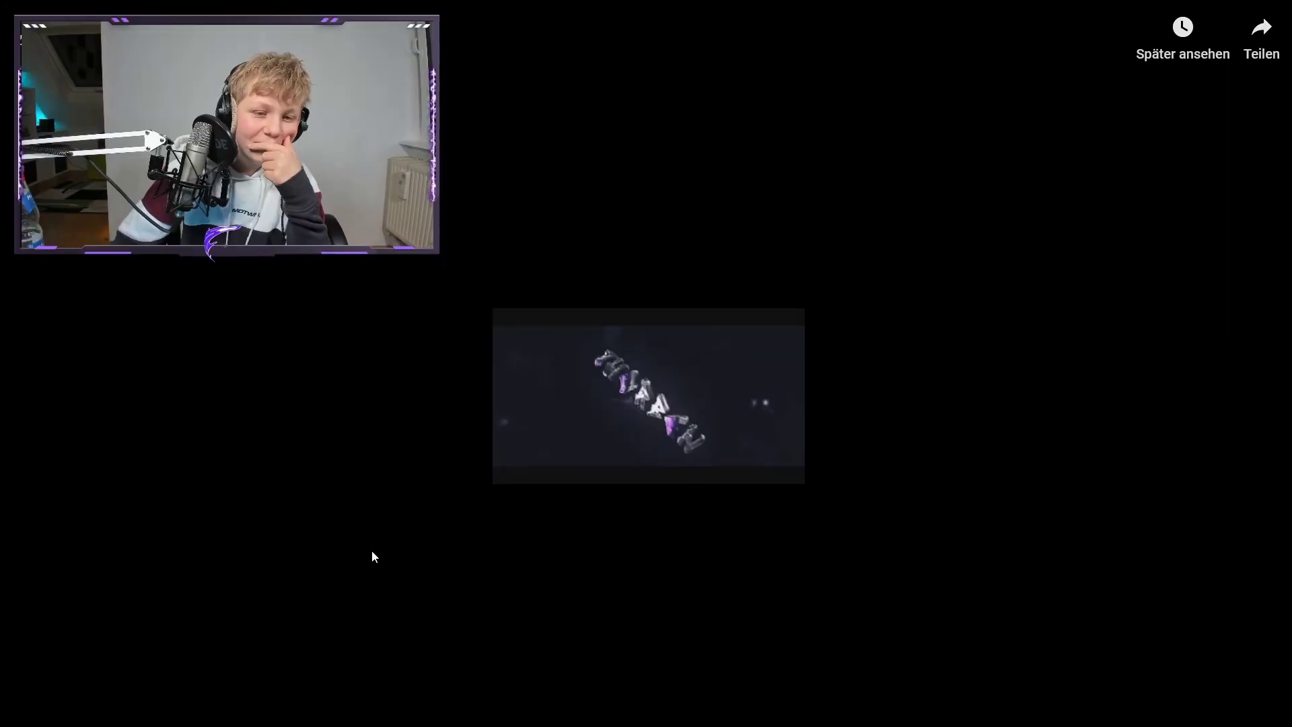
Exit fullscreen to return to the room page with the player and chat.
{"action": "double_click", "coordinate": [338, 543]}
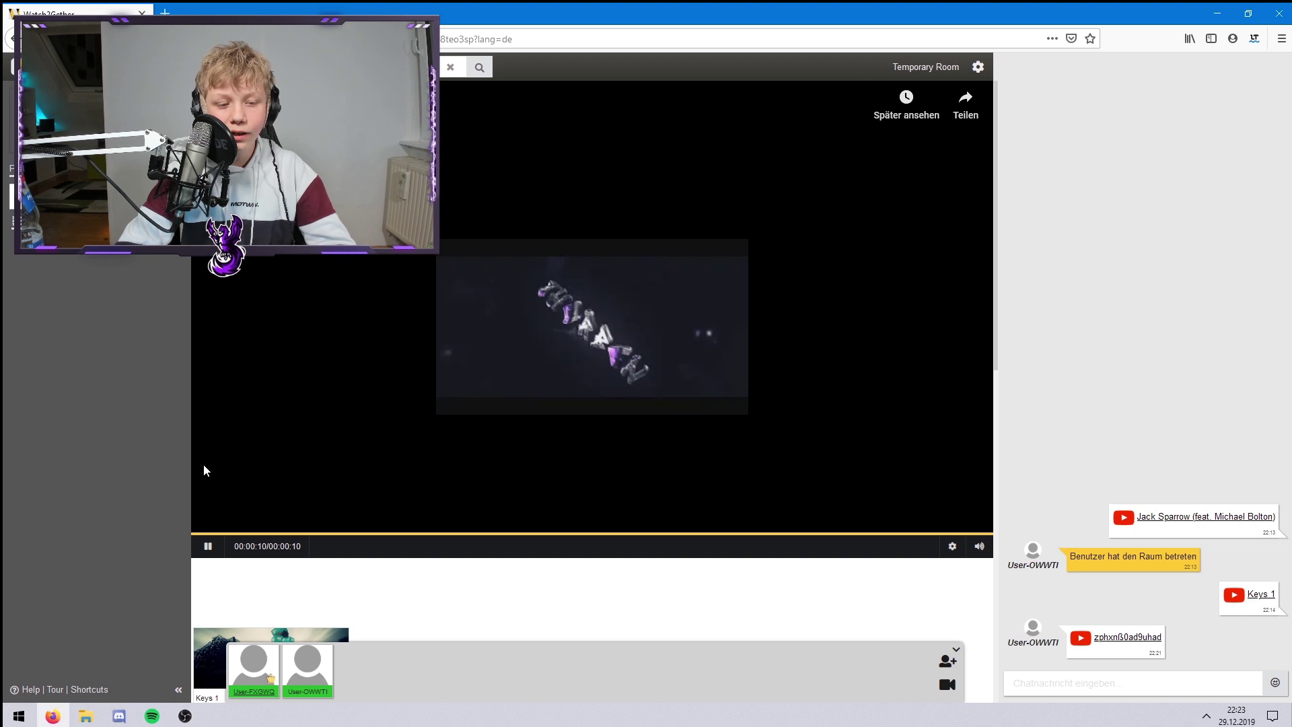
Restart and pause the Keys 1 video, check Discord, then seek back to the start.
{"action": "left_click", "coordinate": [295, 535]}
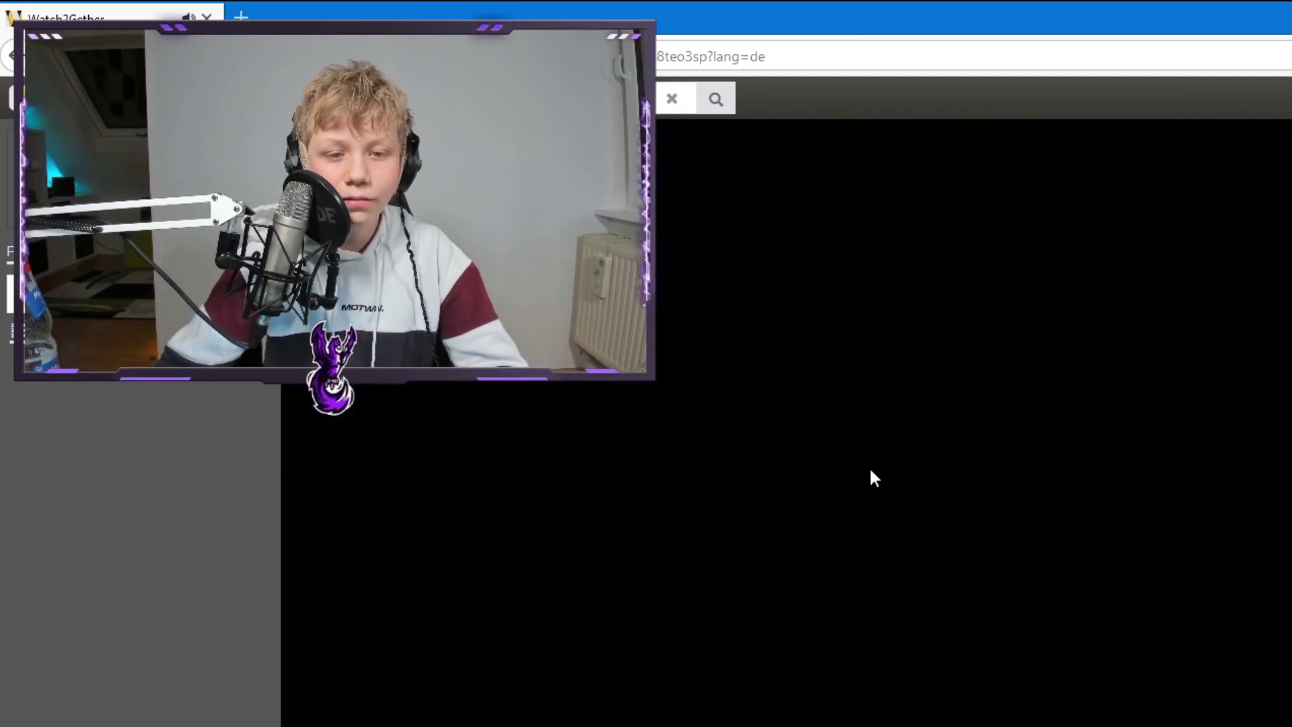
{"action": "left_click", "coordinate": [207, 554]}
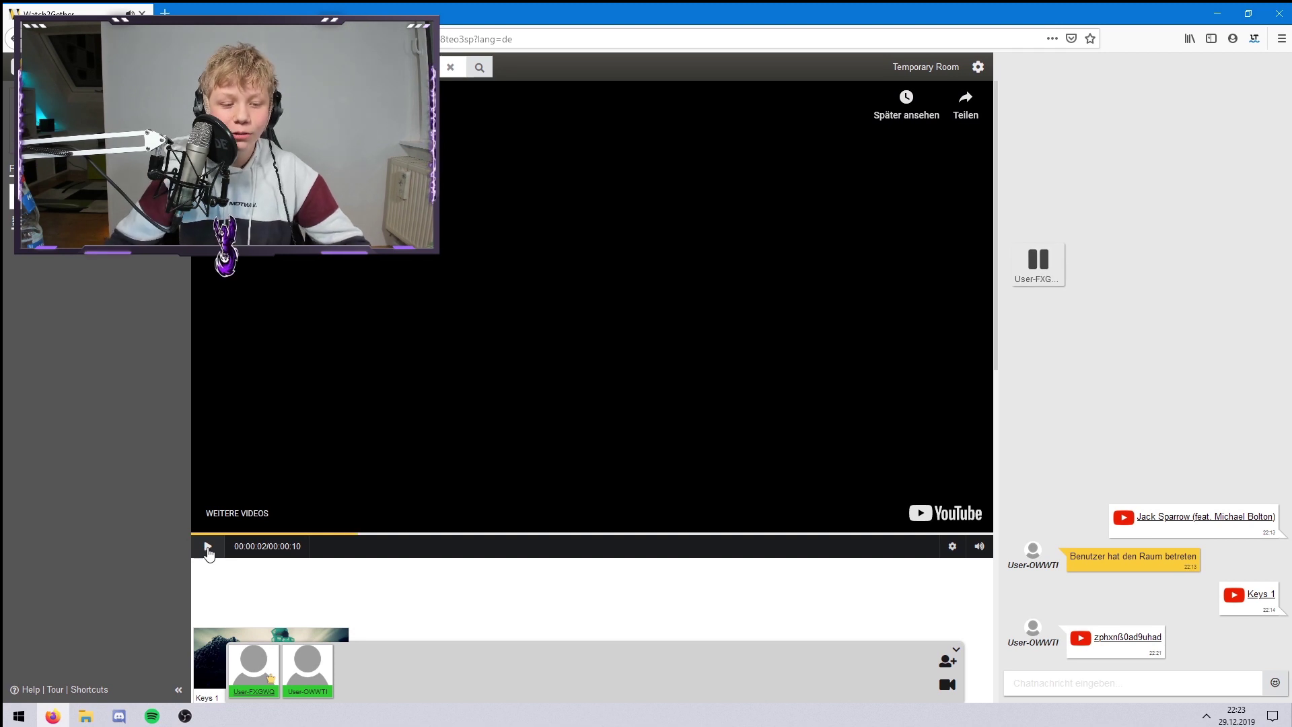
{"action": "left_click", "coordinate": [112, 718]}
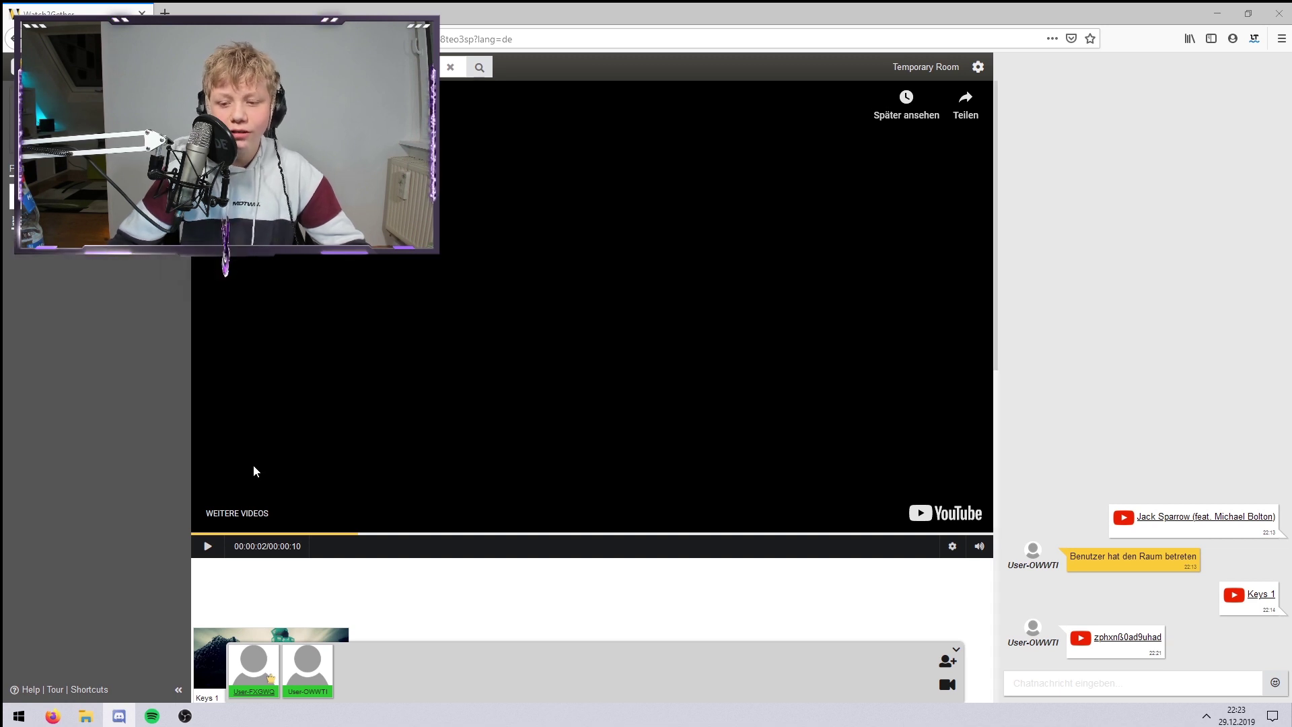
{"action": "left_click", "coordinate": [592, 542]}
{"action": "left_click", "coordinate": [618, 535]}
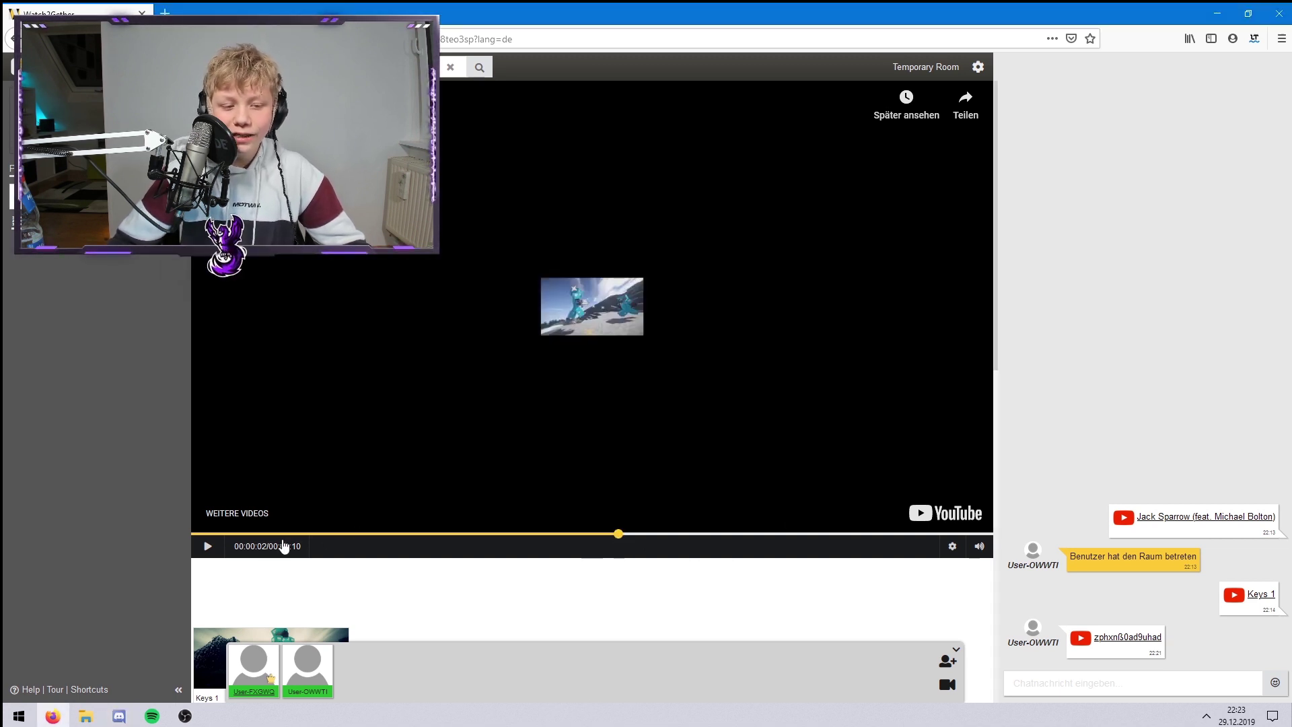
{"action": "left_click", "coordinate": [241, 534]}
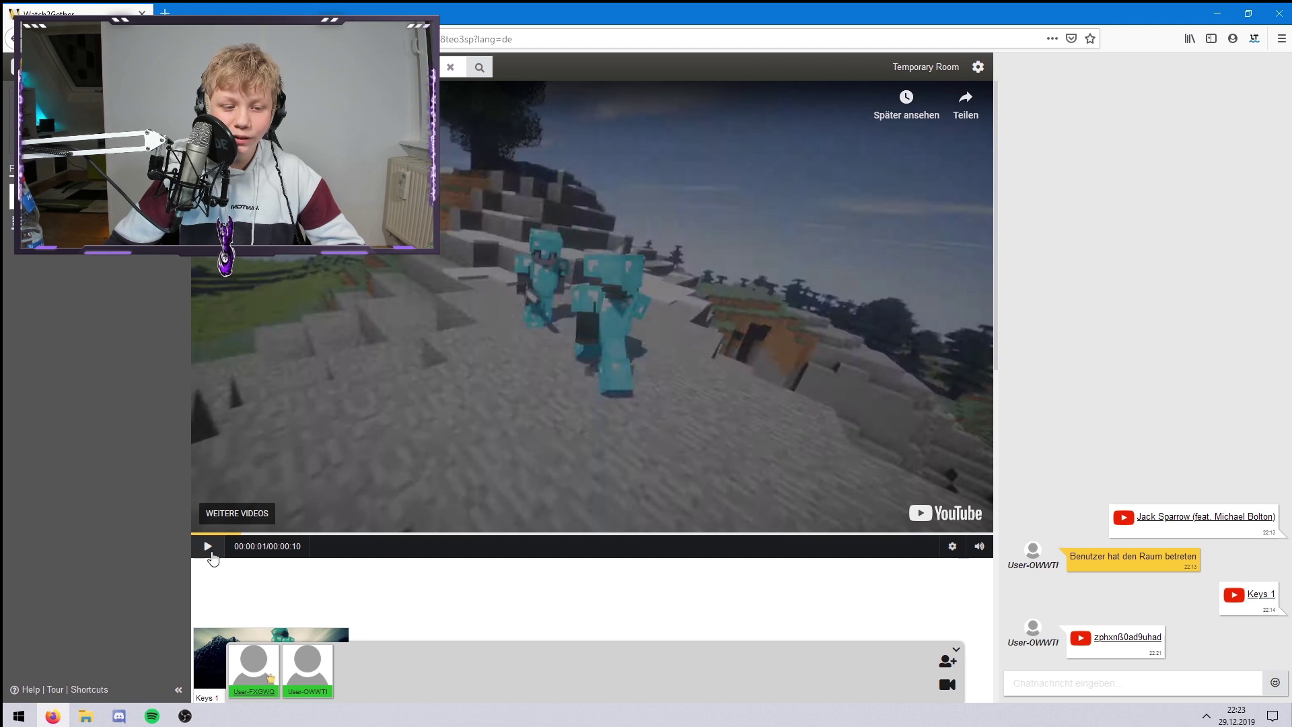
Start the Keys 1 video playing again for everyone in the room.
{"action": "left_click", "coordinate": [208, 547]}
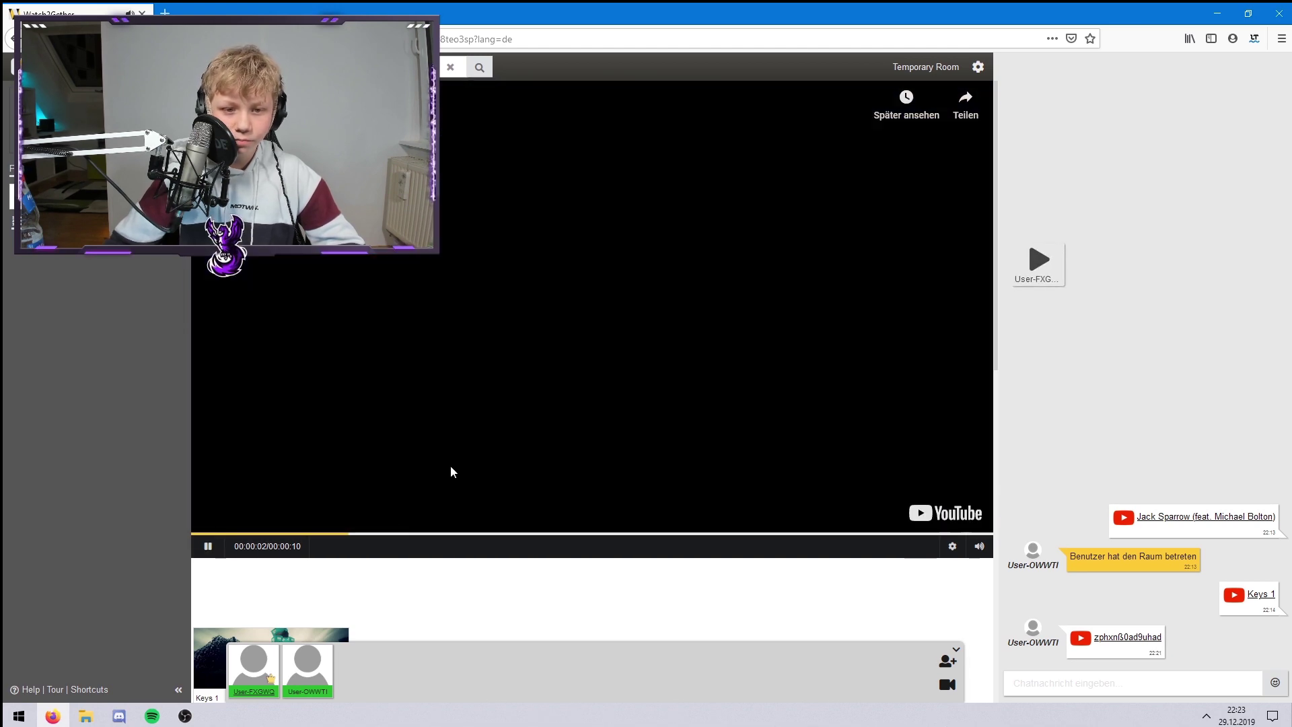